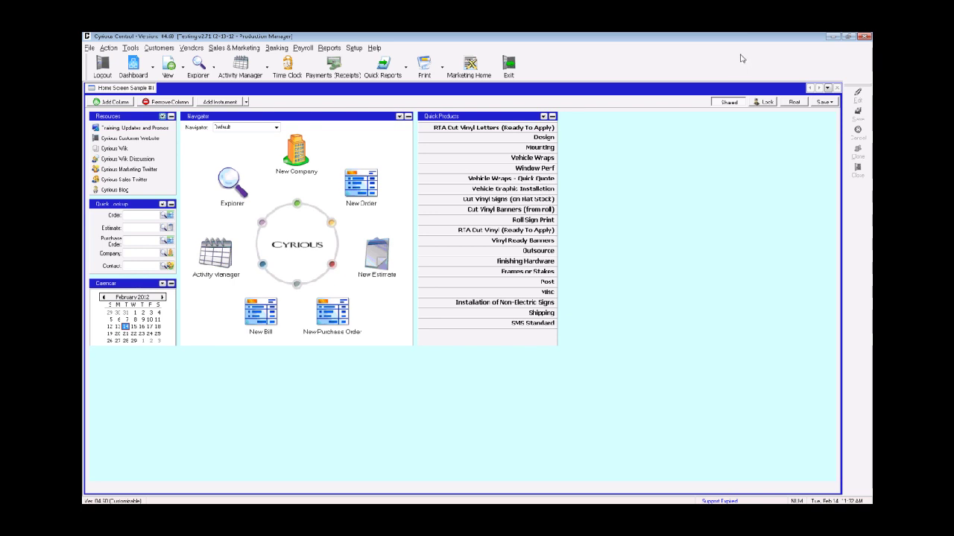
- Open the part information adjustment setup by product and load the Billboard List template from the Billboard Lease category
click(354, 48)
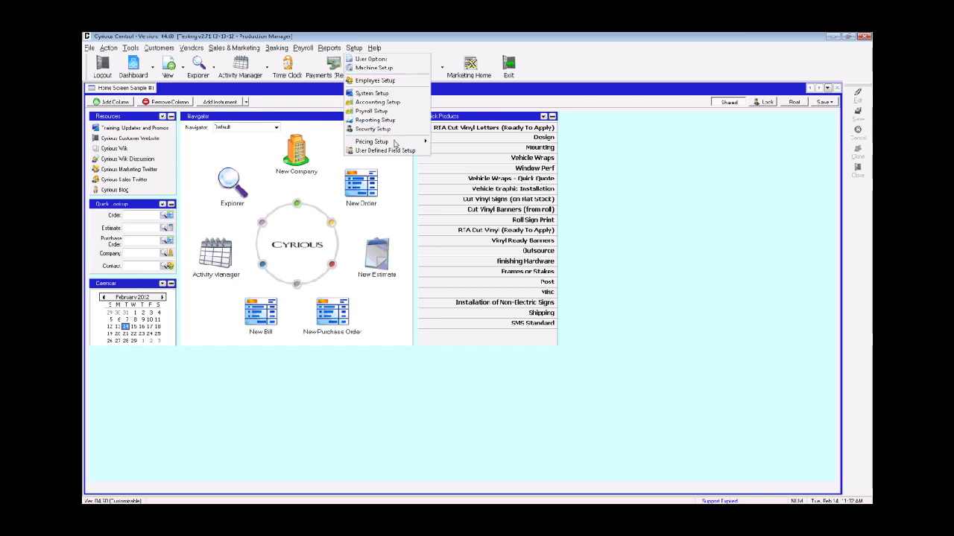
mouse_move(396, 145)
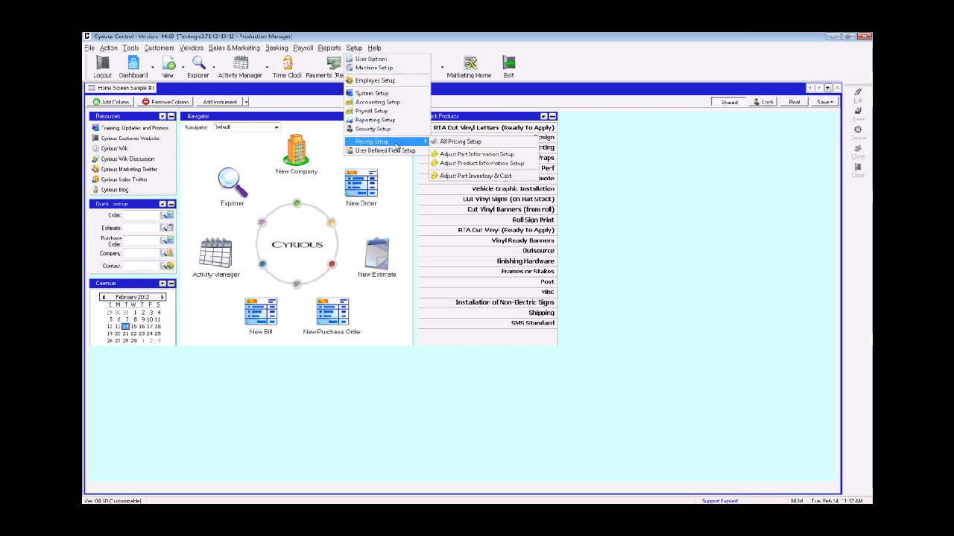
click(465, 155)
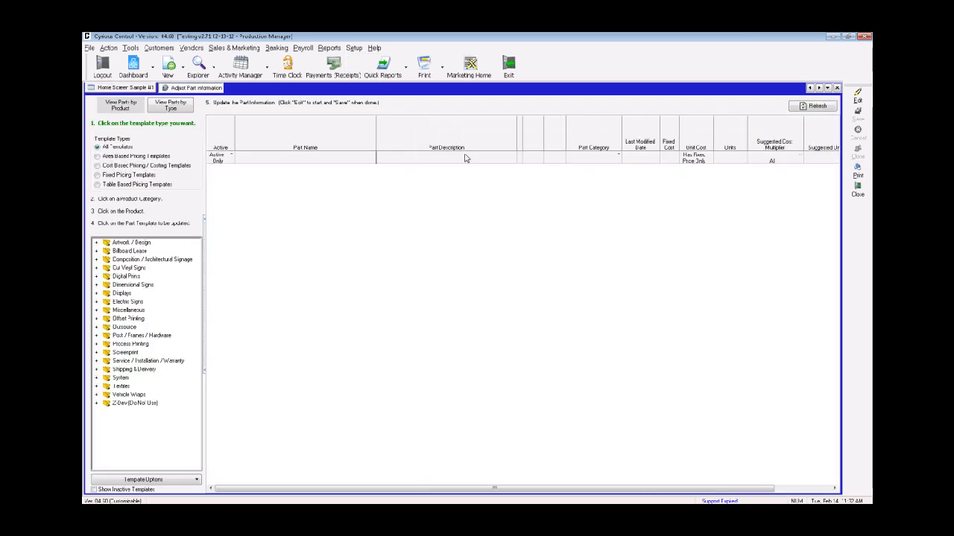
click(127, 109)
click(96, 252)
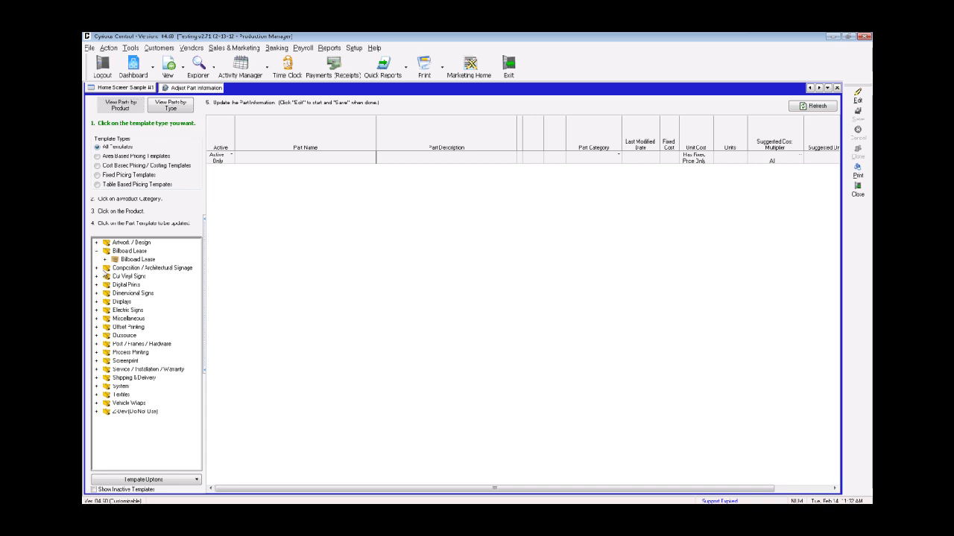
click(105, 259)
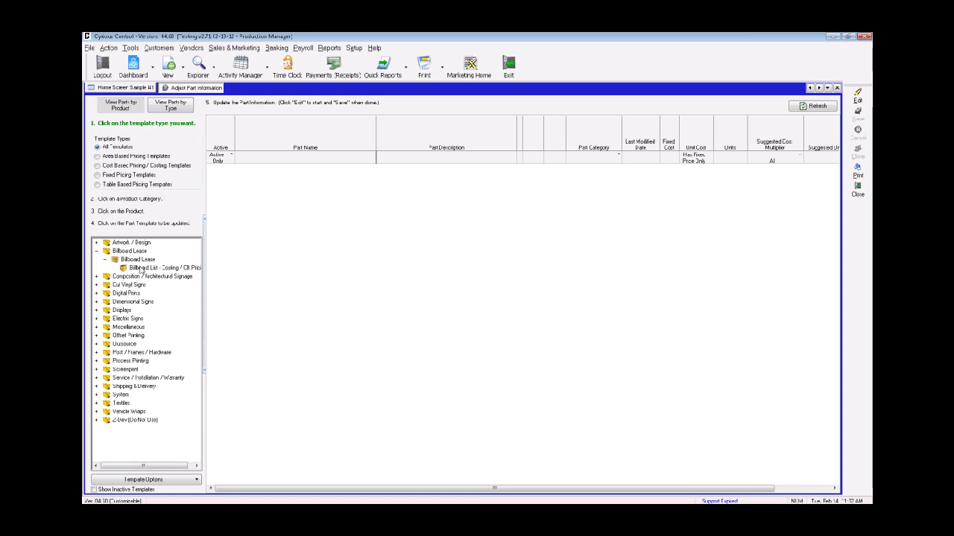
click(141, 270)
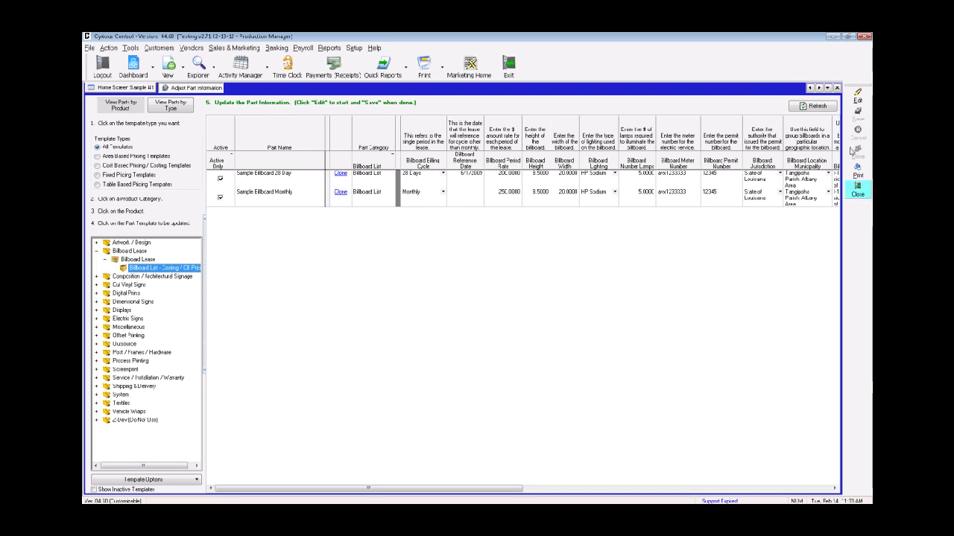
- Put the parts list into edit mode and deactivate the Sample Billboard 28 Day and Sample Billboard Monthly parts
click(858, 97)
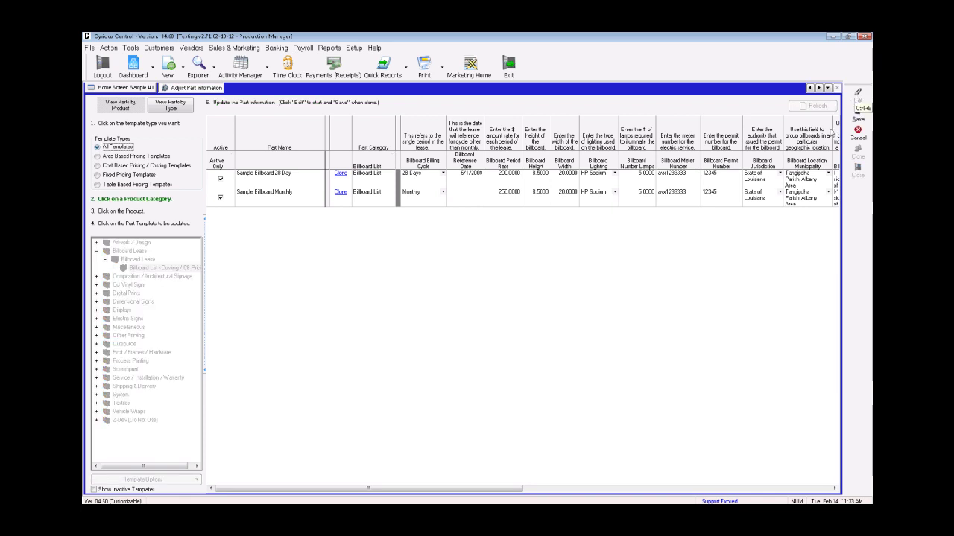
click(220, 180)
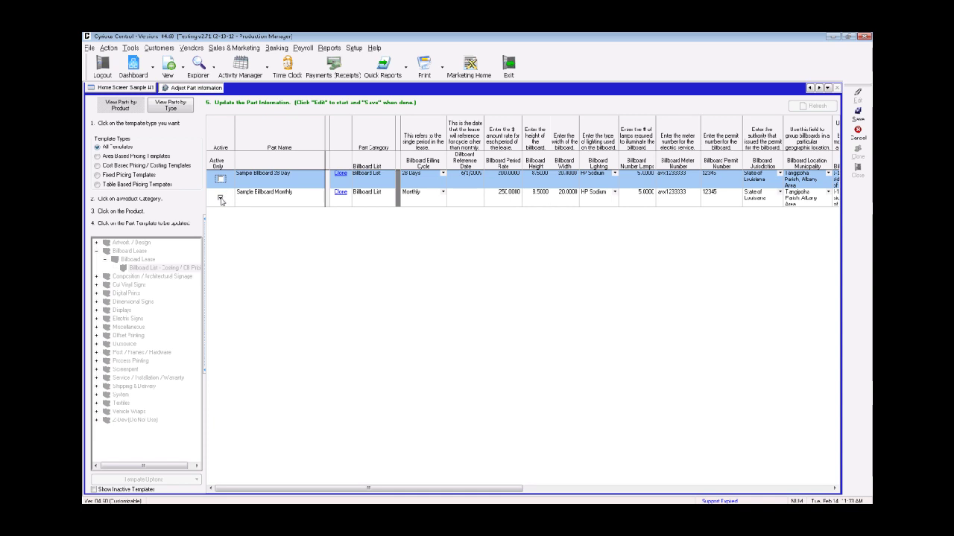
click(220, 198)
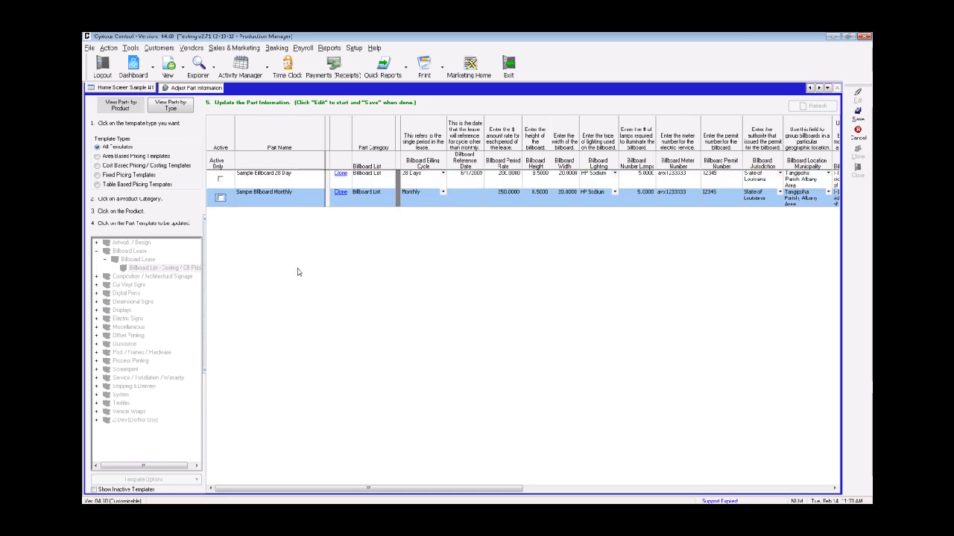
- Clone the Sample Billboard Monthly part under the new name abc
click(340, 193)
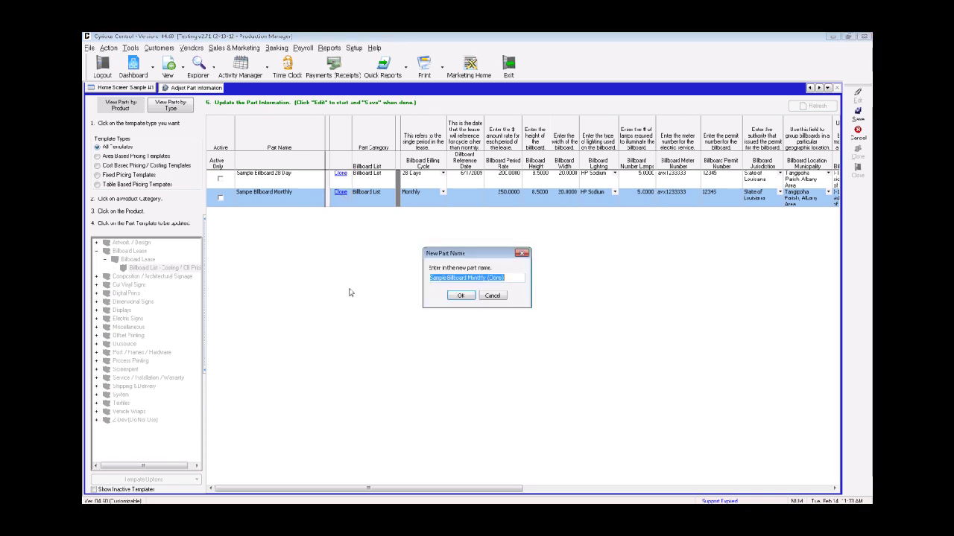
text(ab)
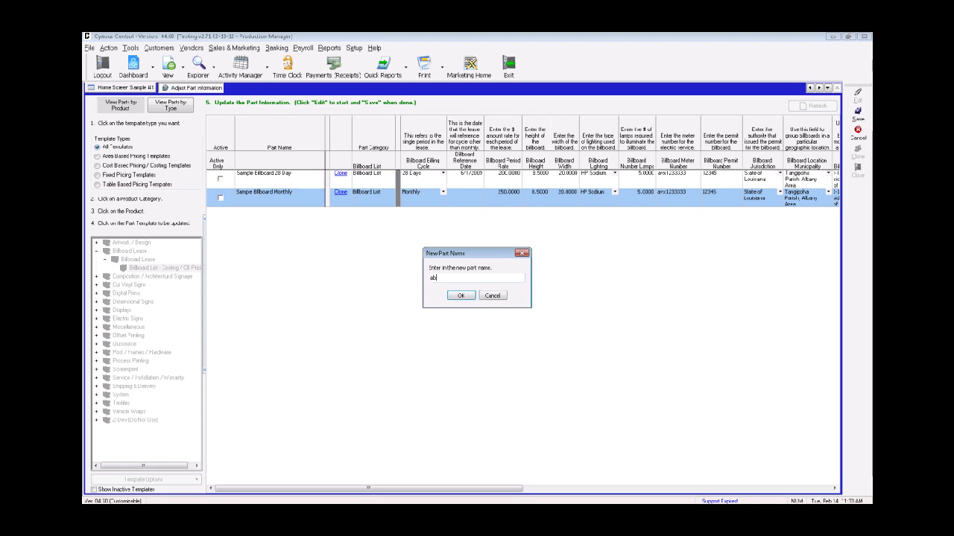
text(c)
click(461, 296)
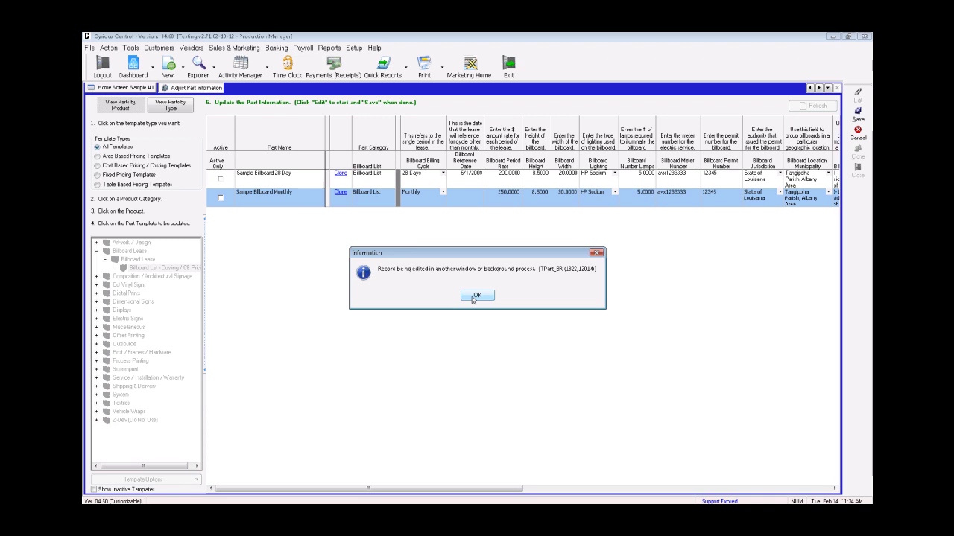
click(475, 296)
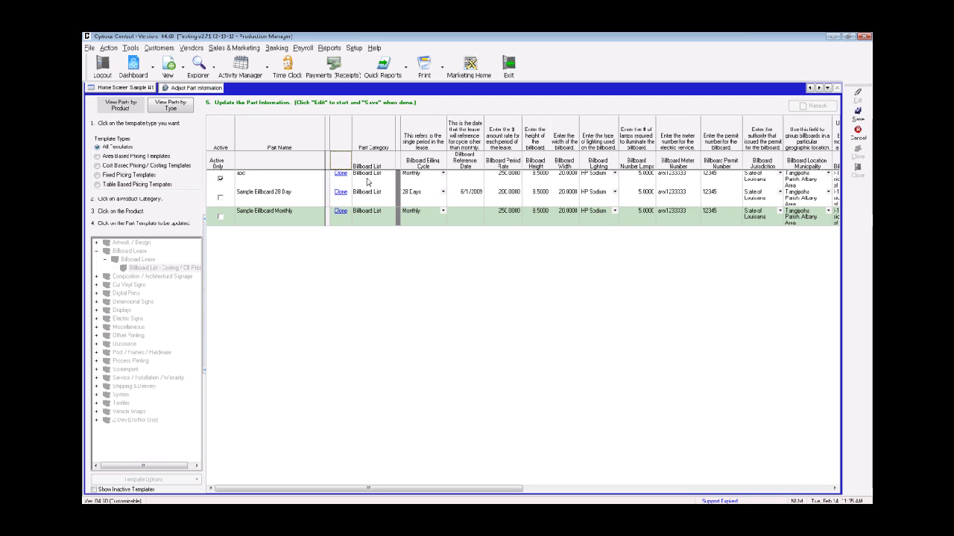
- Set the abc part's billing cycle to 28 Days and its billboard reference date to 6/30/2011
click(443, 173)
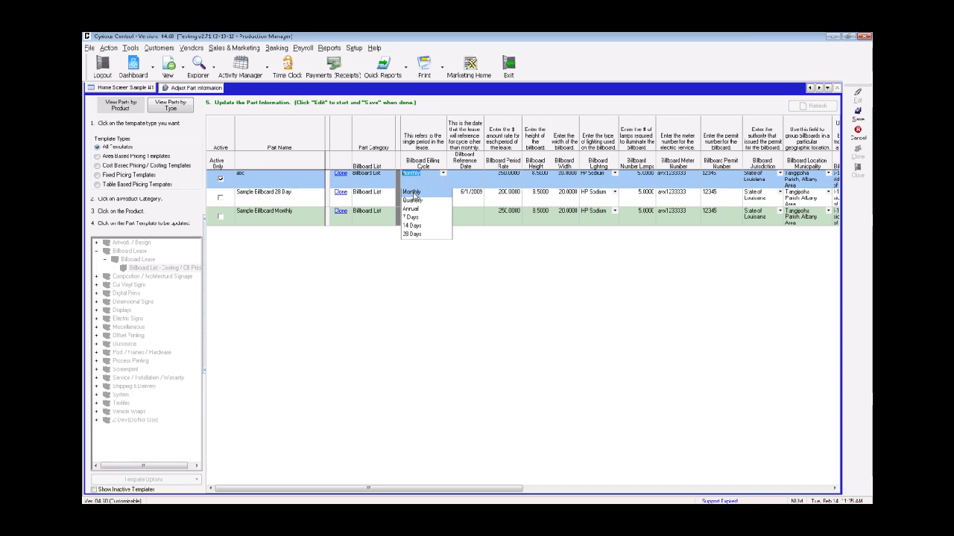
click(414, 194)
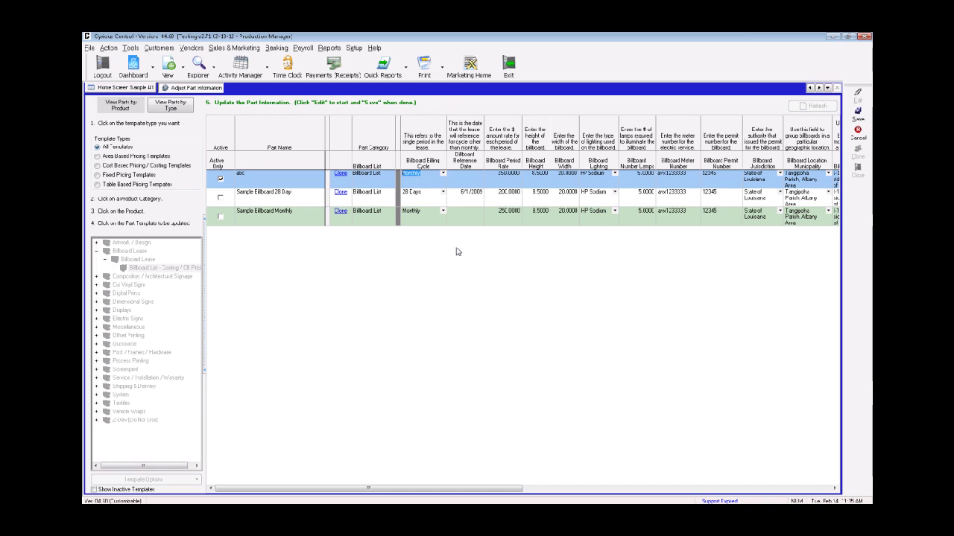
click(463, 176)
text(6/30/10)
key(Tab)
- Review the abc part's period rate, height, width, lighting choices, number of lamps, meter number and permit number
click(497, 173)
drag(498, 172, 515, 175)
click(515, 181)
click(521, 164)
drag(521, 164, 557, 163)
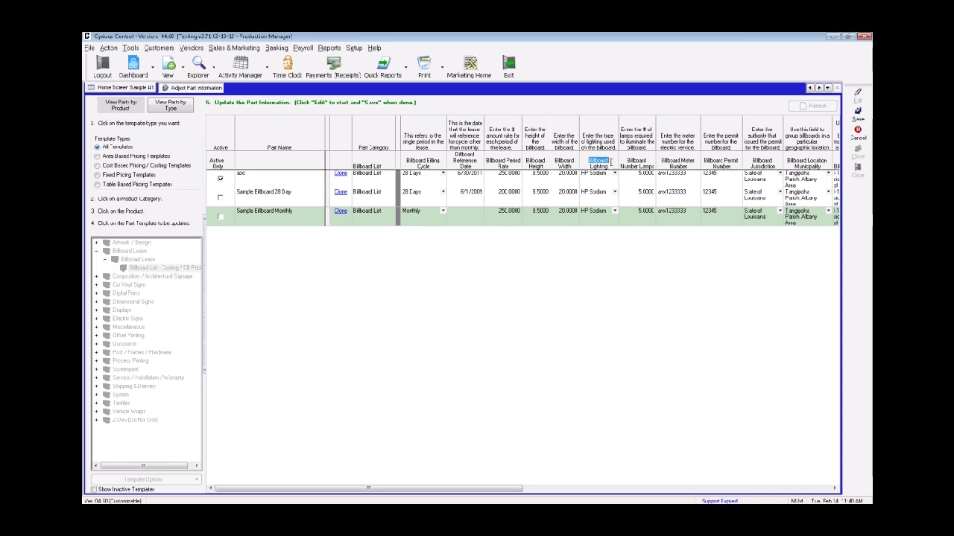
click(615, 175)
click(615, 173)
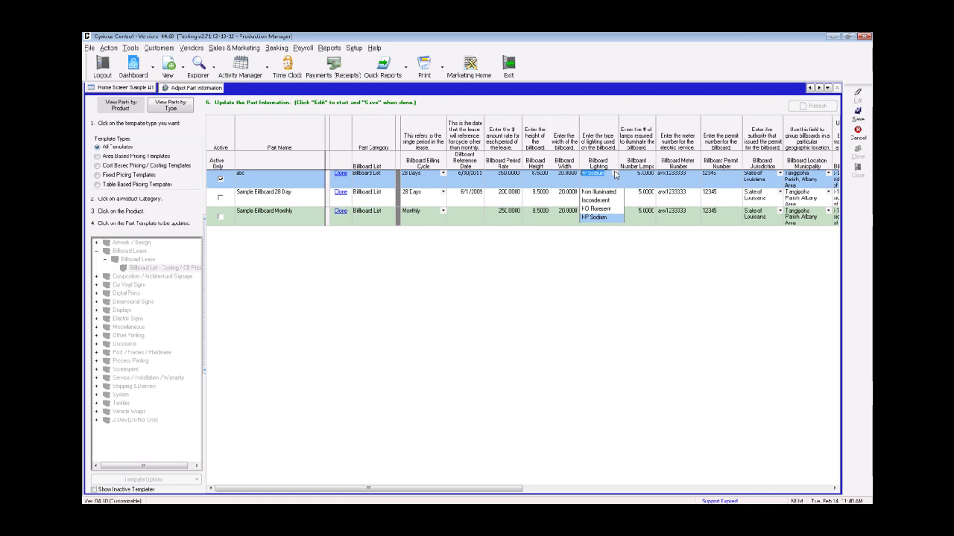
click(625, 257)
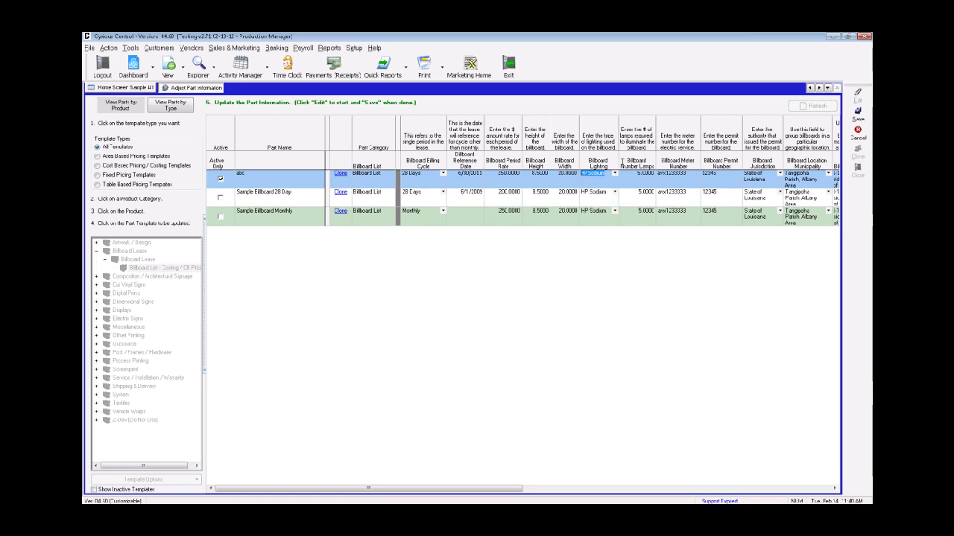
click(629, 176)
click(690, 175)
drag(705, 160, 737, 160)
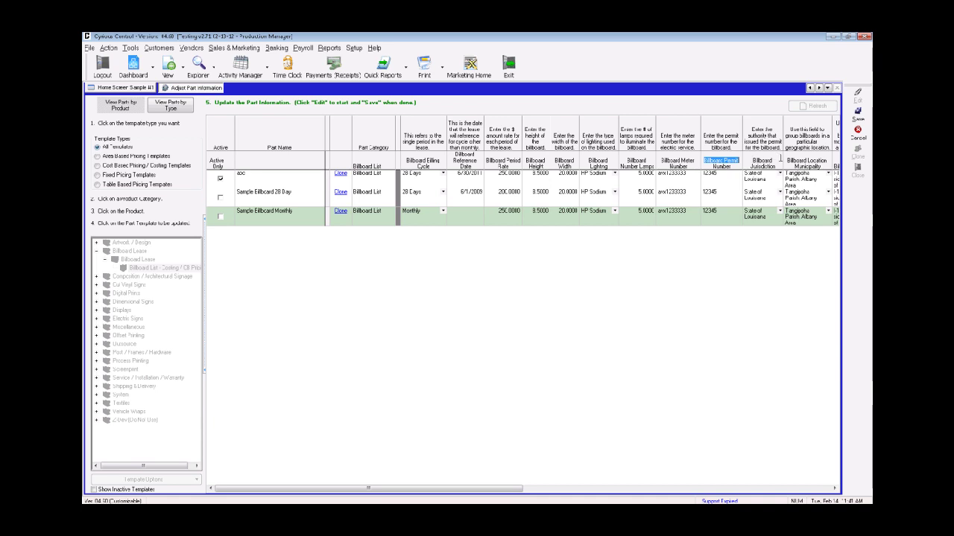
click(730, 181)
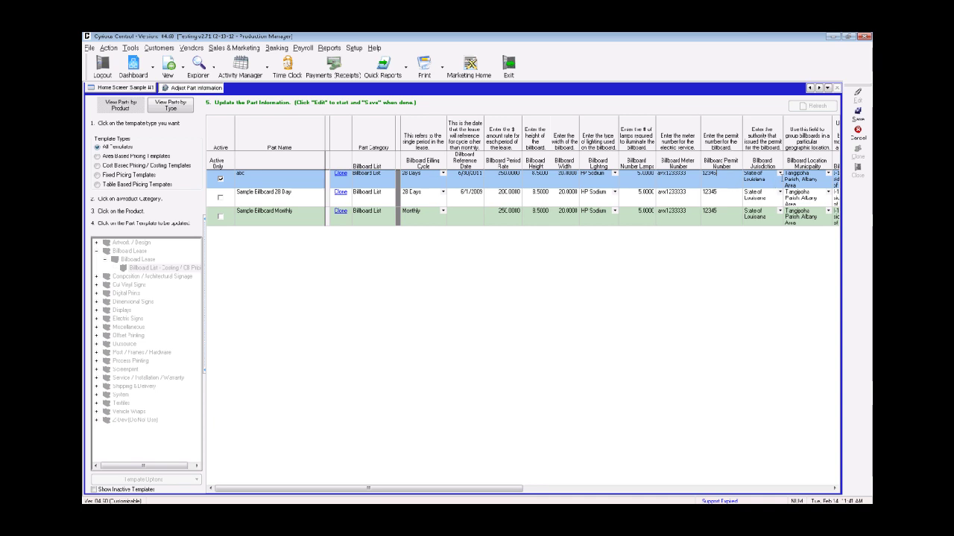
- Review the abc part's billboard jurisdiction and the choices for its location municipality
click(780, 175)
click(835, 489)
click(835, 488)
click(835, 489)
click(836, 489)
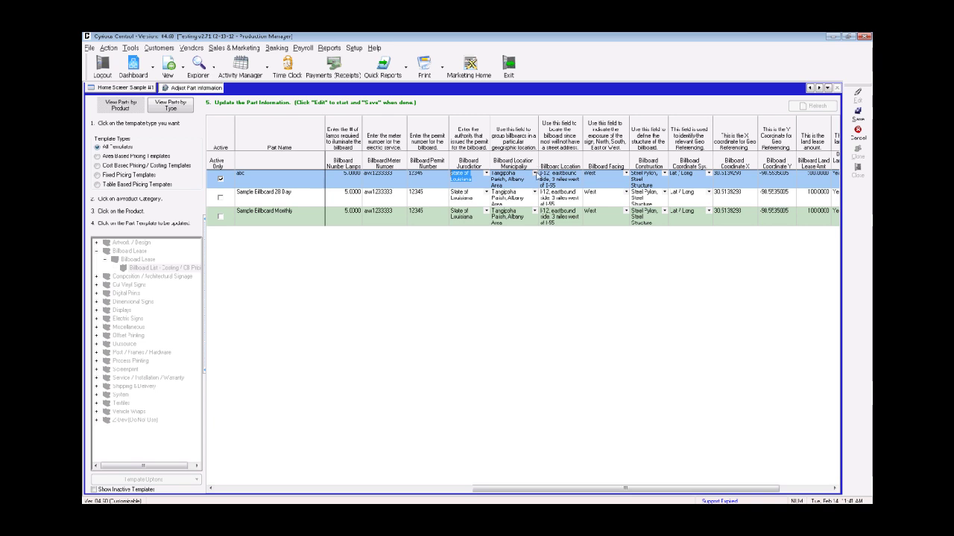
click(535, 172)
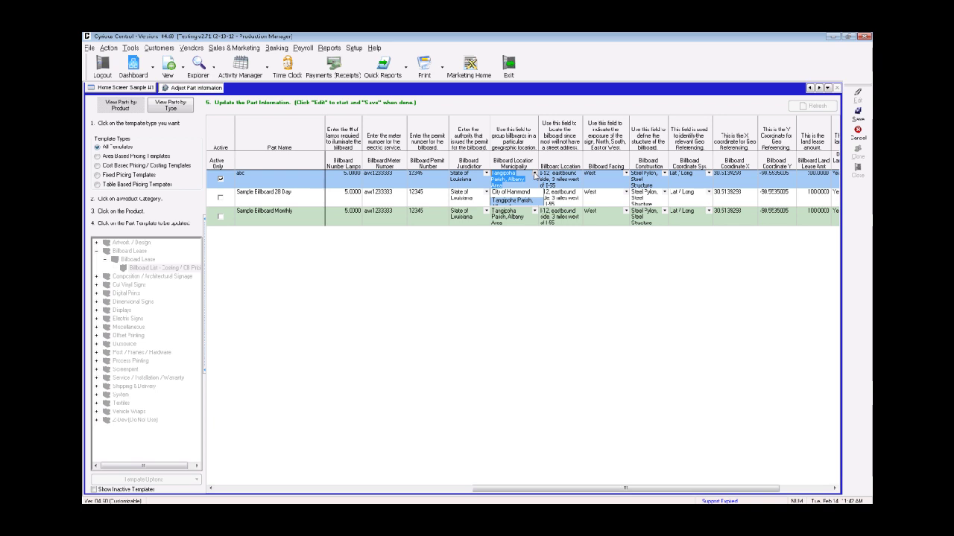
click(534, 175)
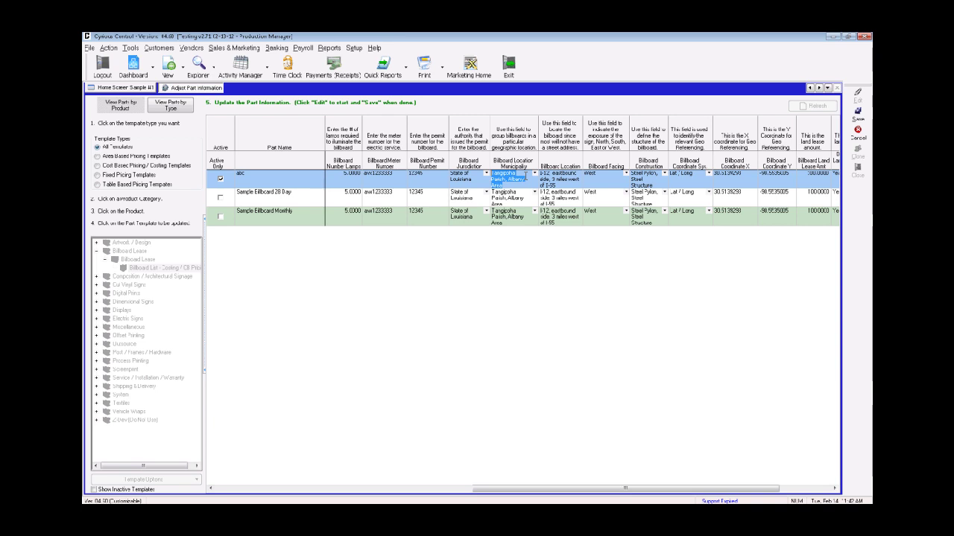
- Examine the abc part's billboard location and the choices for its facing, construction and coordinate system
click(577, 182)
click(626, 173)
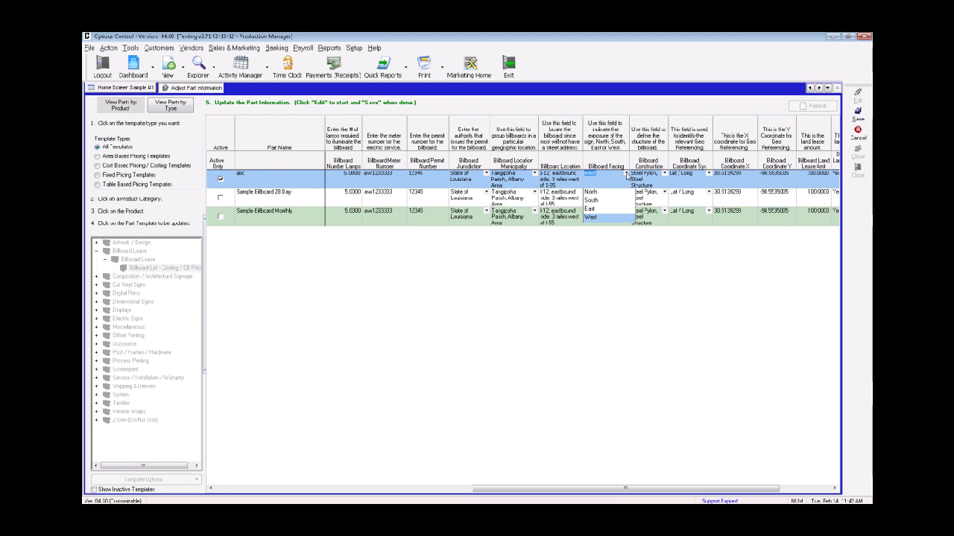
click(662, 181)
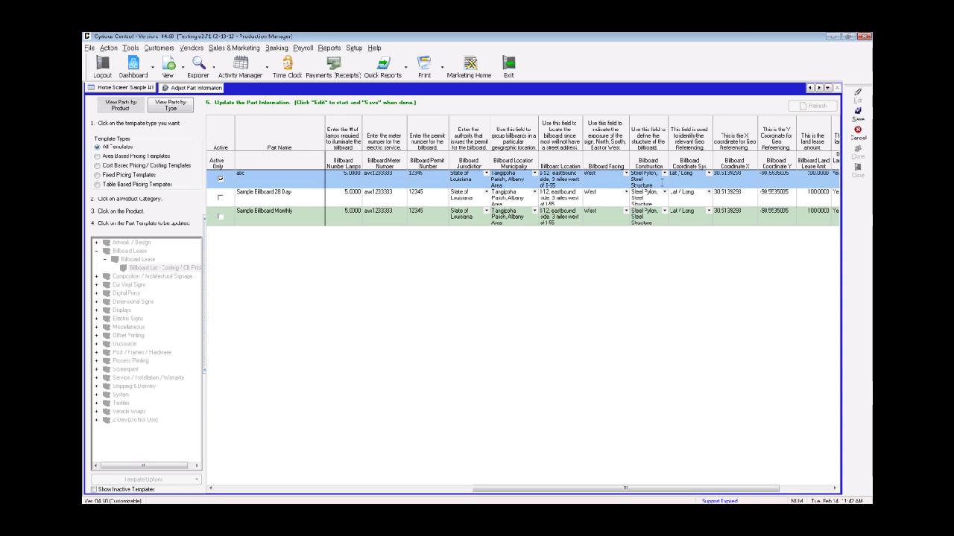
click(664, 174)
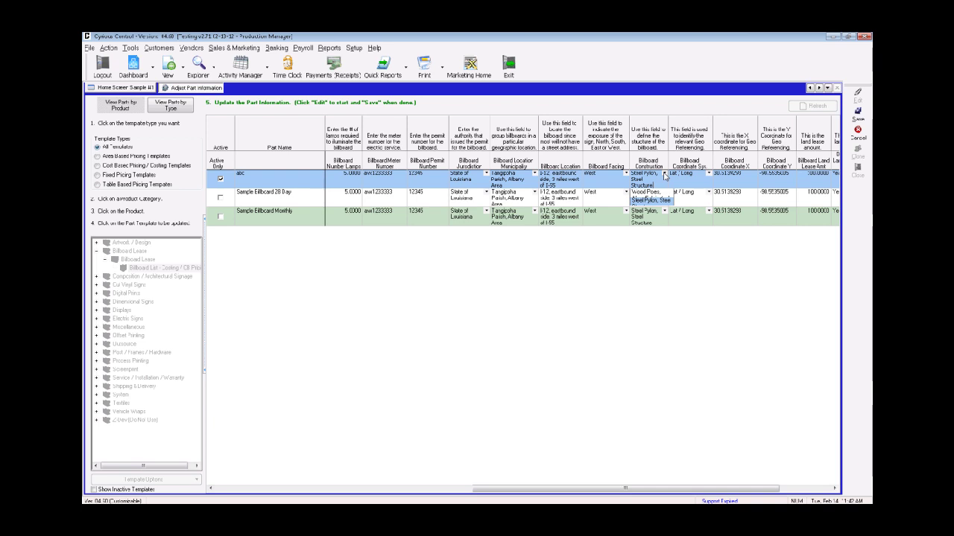
click(665, 176)
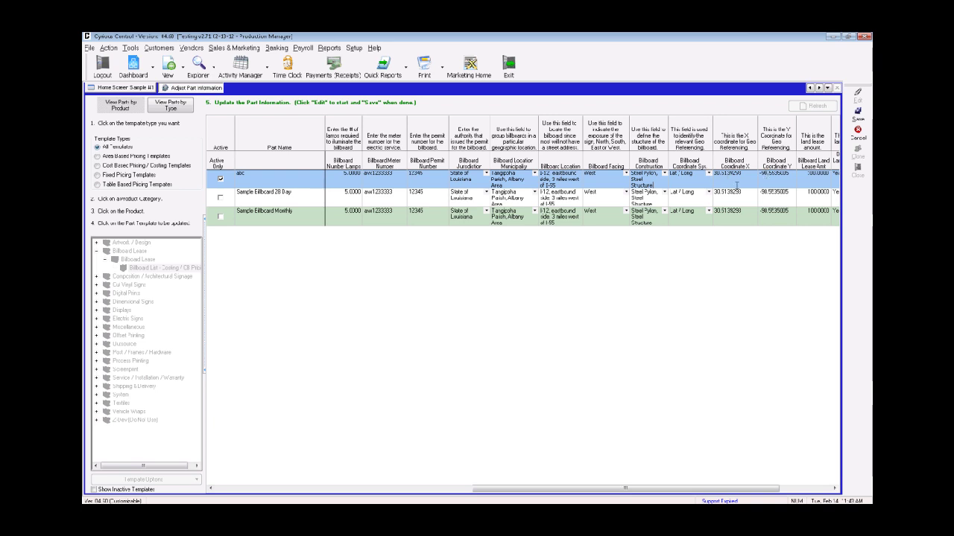
click(709, 174)
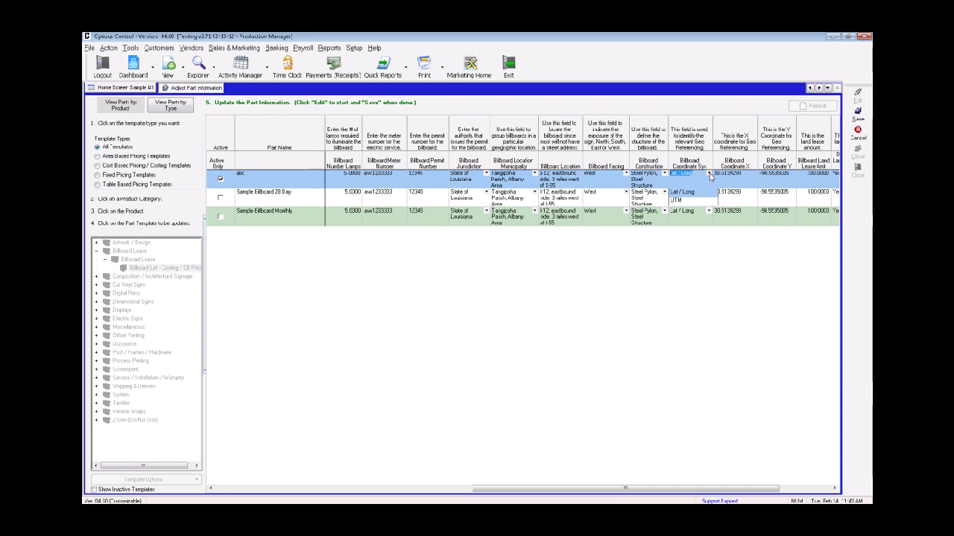
click(708, 173)
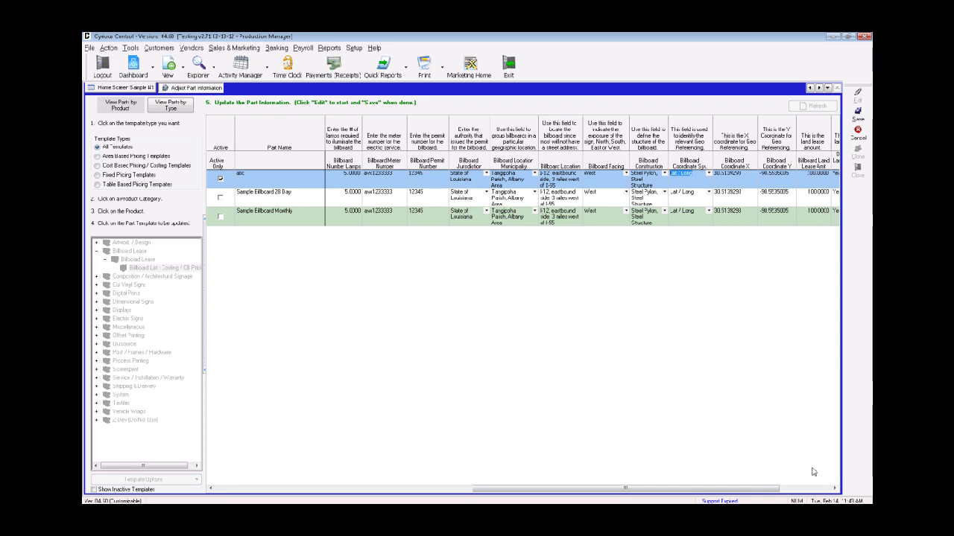
- Examine the choices for the abc part's land lease term and land lease anniversary
click(835, 488)
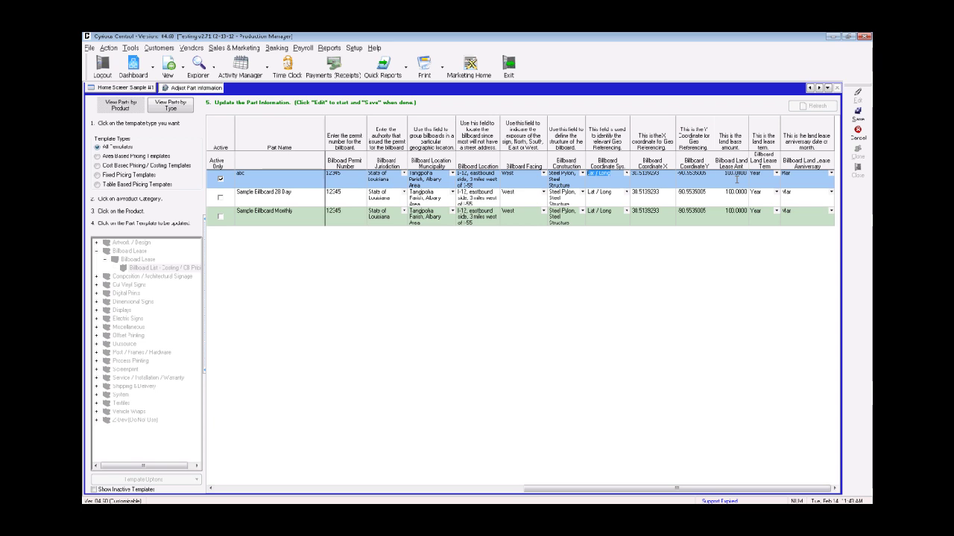
click(777, 173)
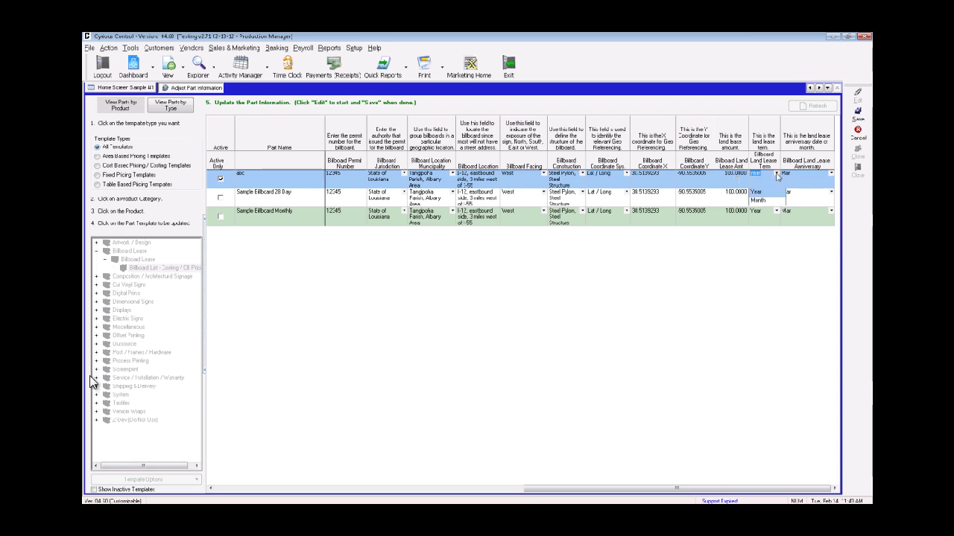
click(776, 173)
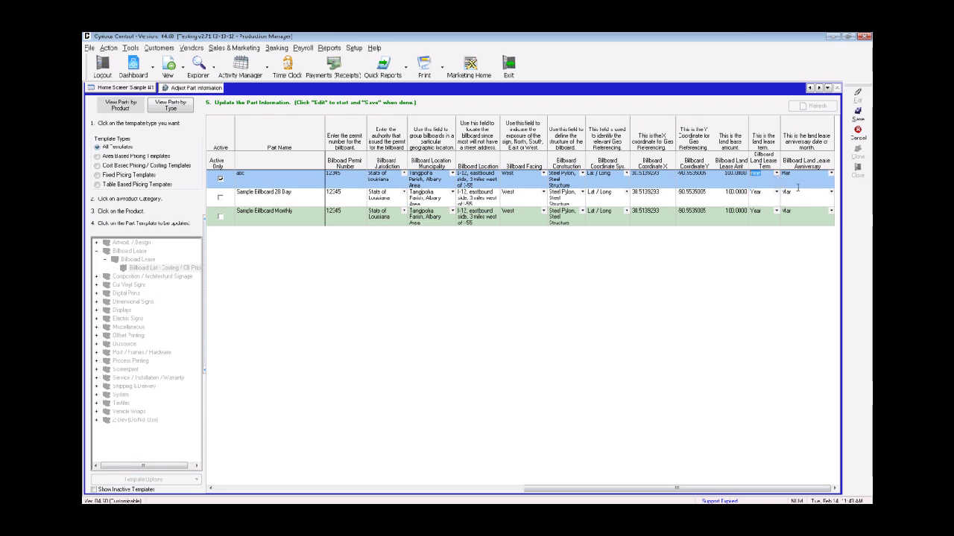
click(832, 173)
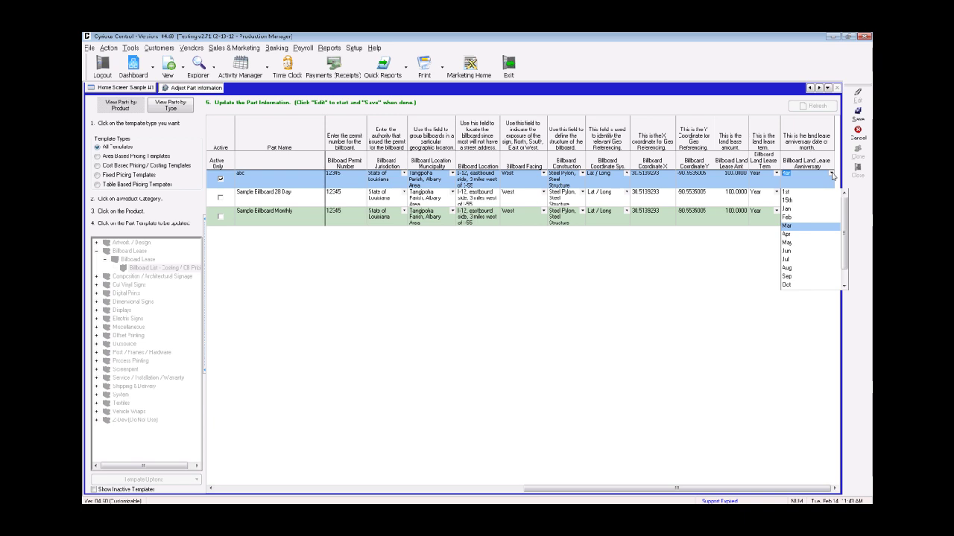
click(833, 174)
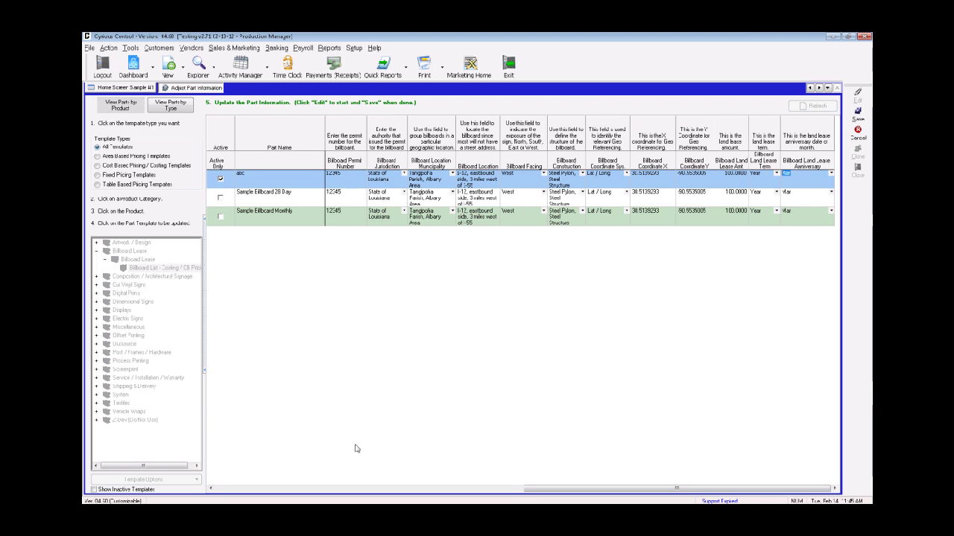
- Save the changes to the Billboard List parts
click(233, 490)
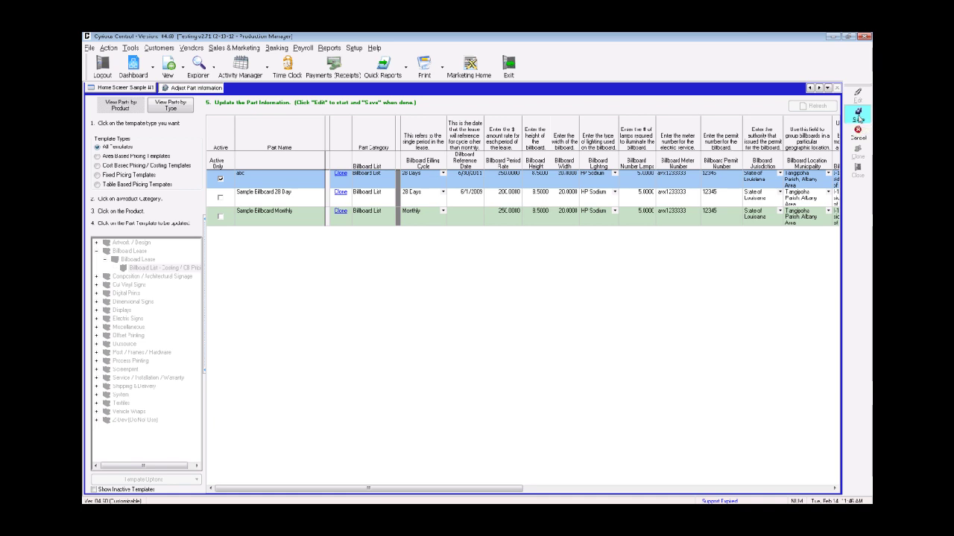
click(858, 117)
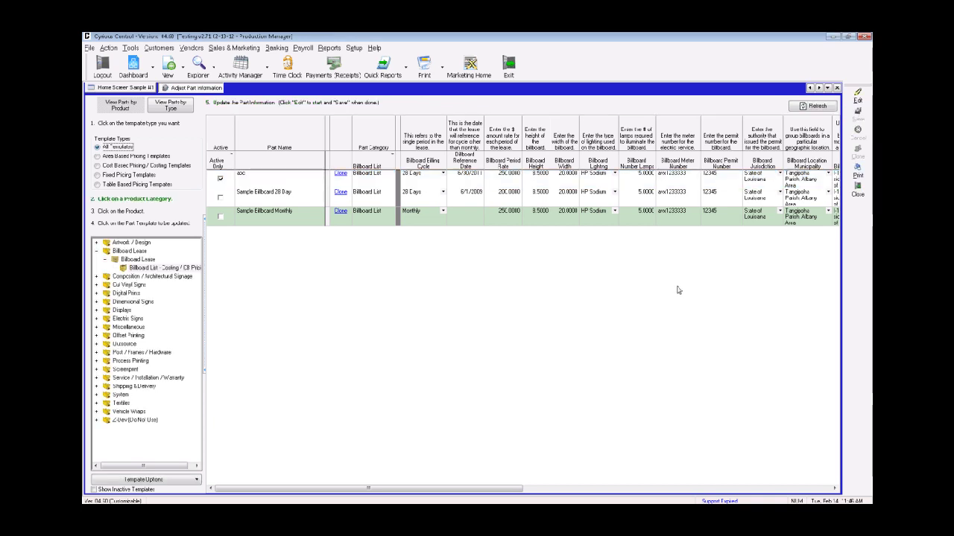